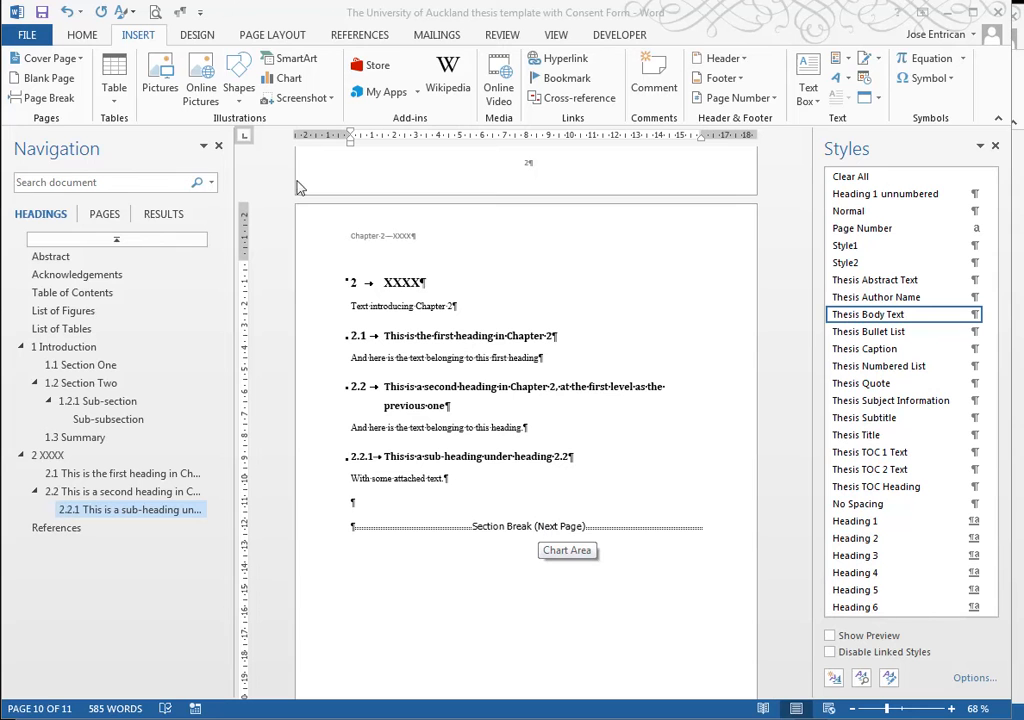
Step: Hide the document's formatting marks and display them again
left_click(74, 30)
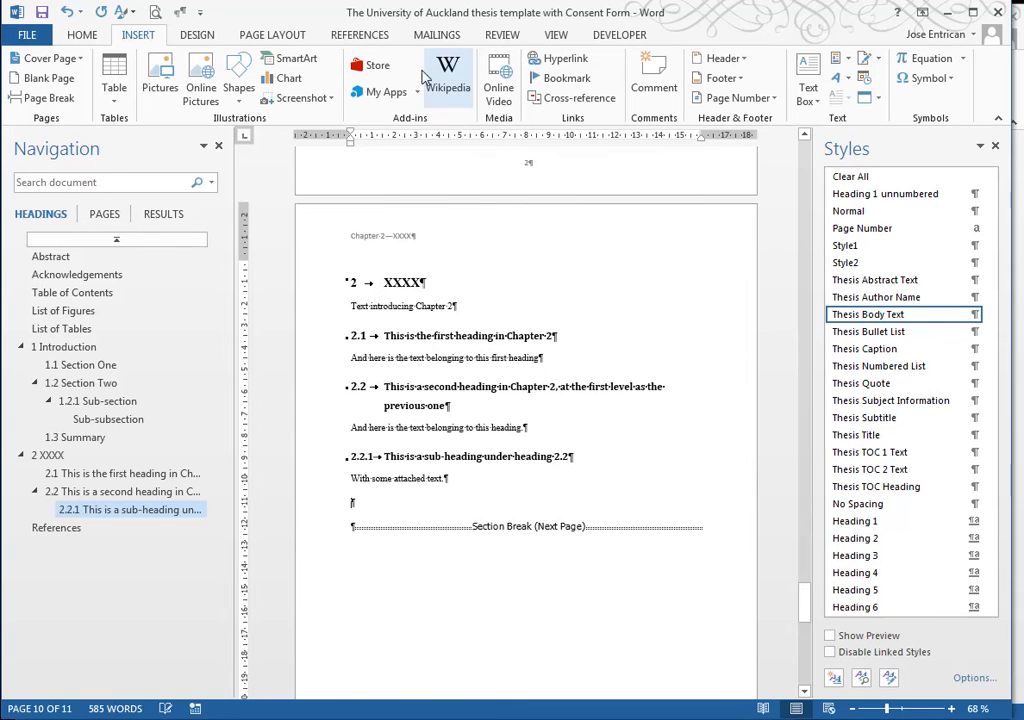
left_click(74, 34)
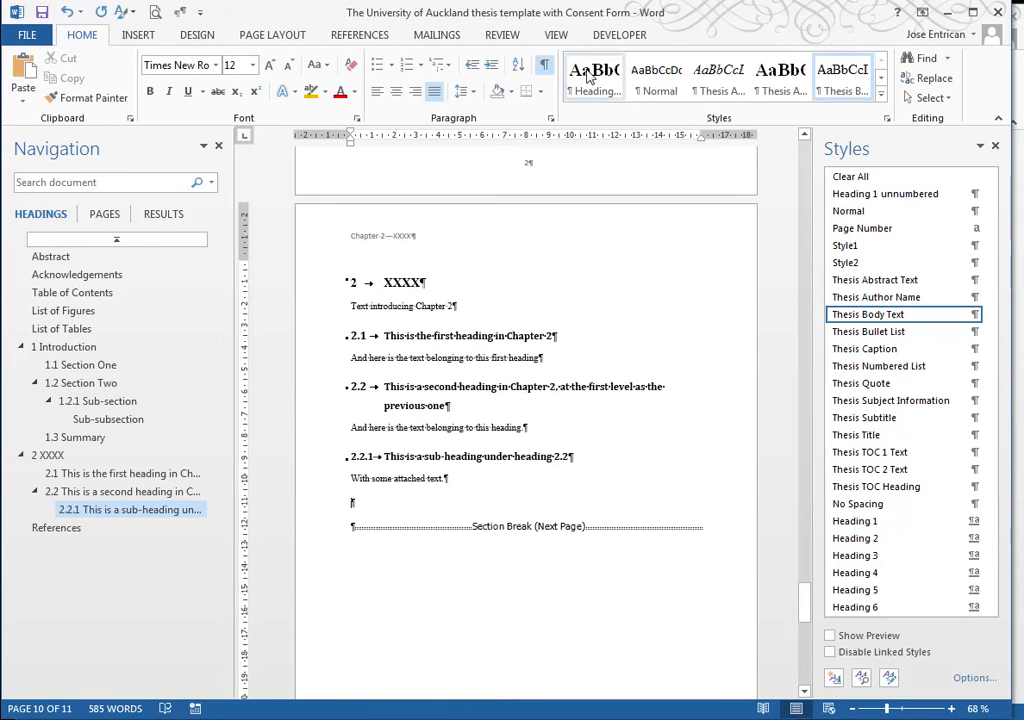
left_click(545, 65)
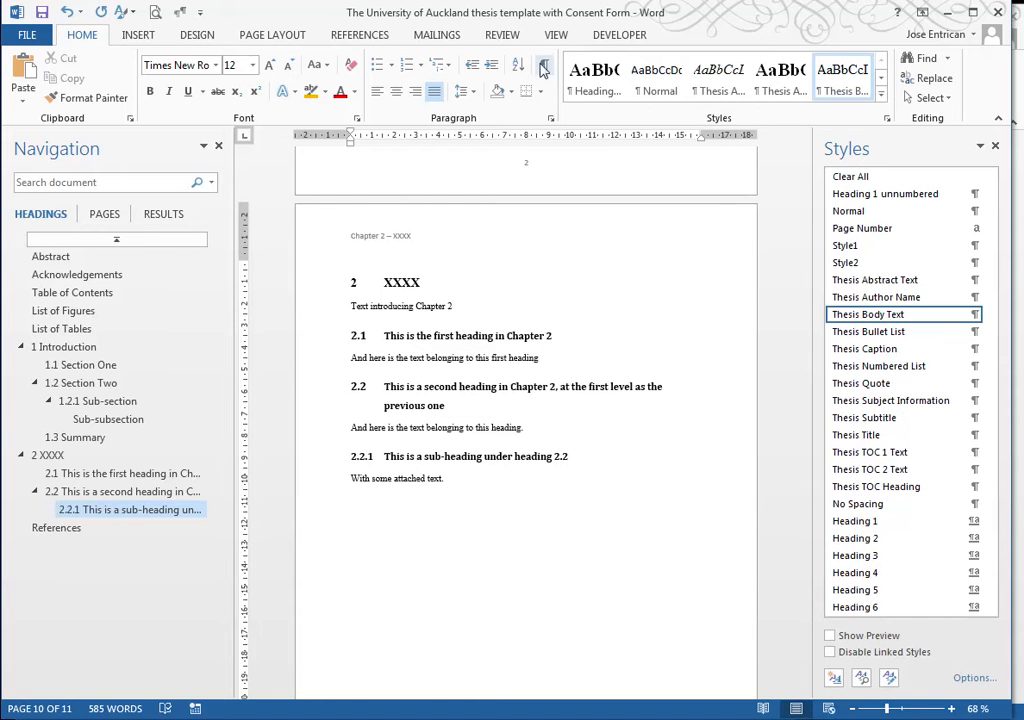
left_click(545, 65)
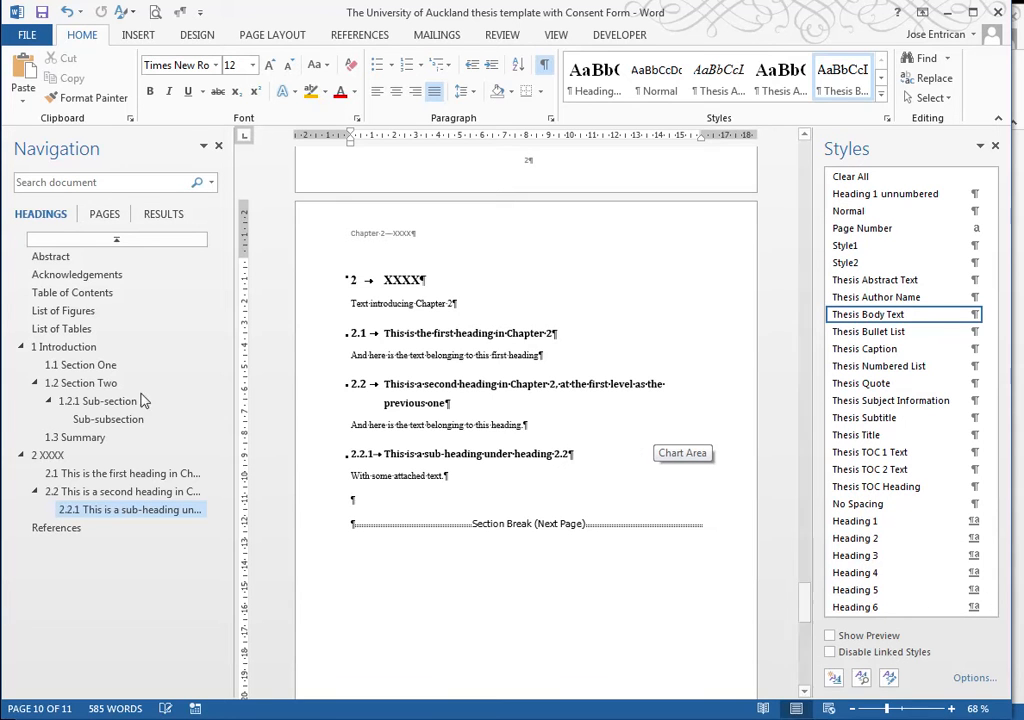
Step: Examine the page numbers, headers and section breaks from the Table of Contents and List of Tables through Chapter 2 and References
left_click(91, 298)
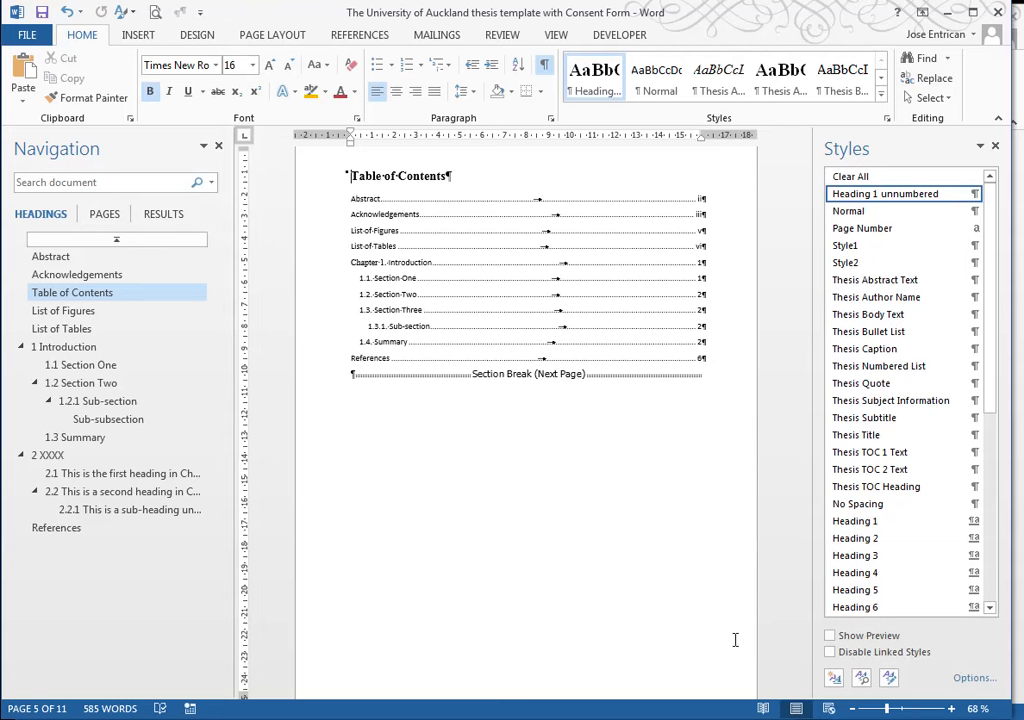
scroll(677, 647, "down", 1)
scroll(680, 647, "down", 1)
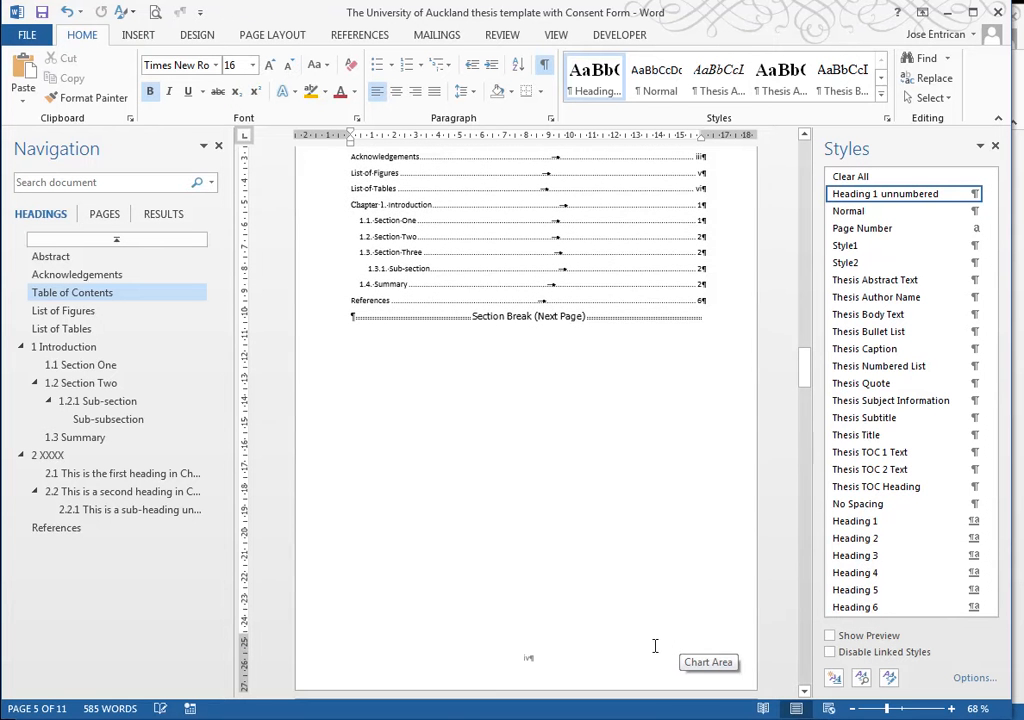
scroll(527, 655, "down", 2)
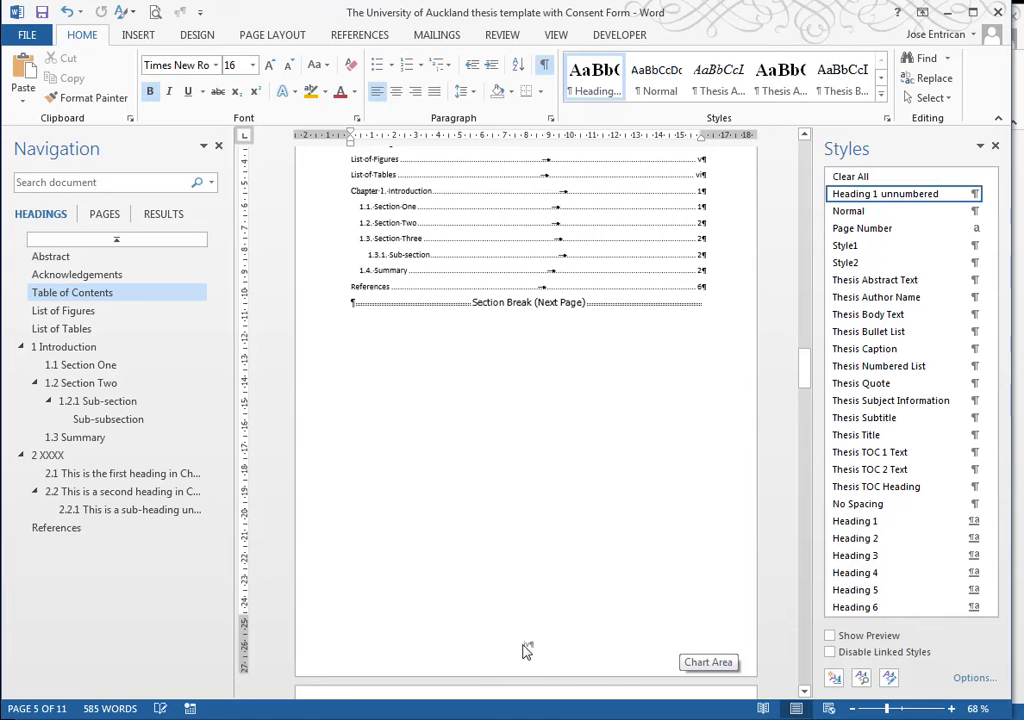
left_click(128, 332)
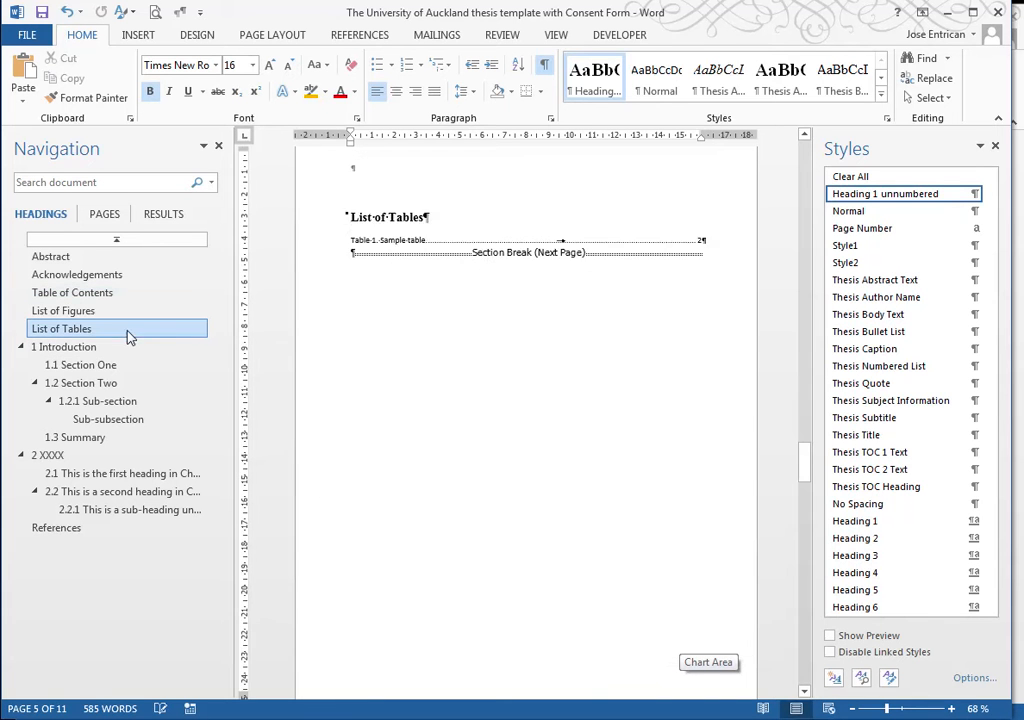
scroll(545, 515, "down", 5)
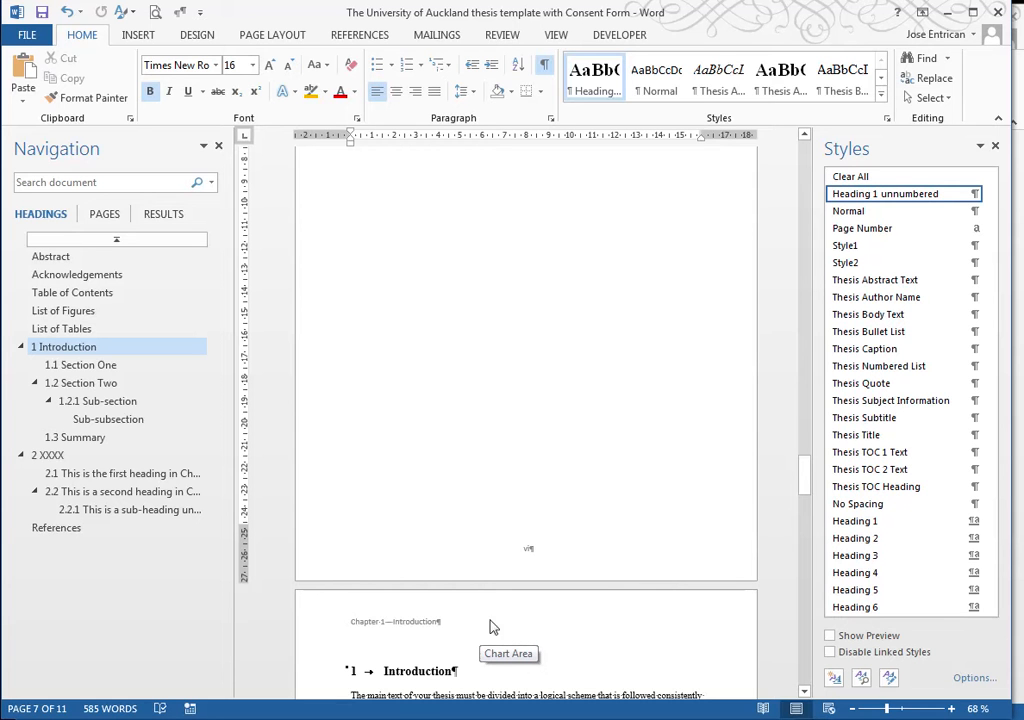
left_click(61, 457)
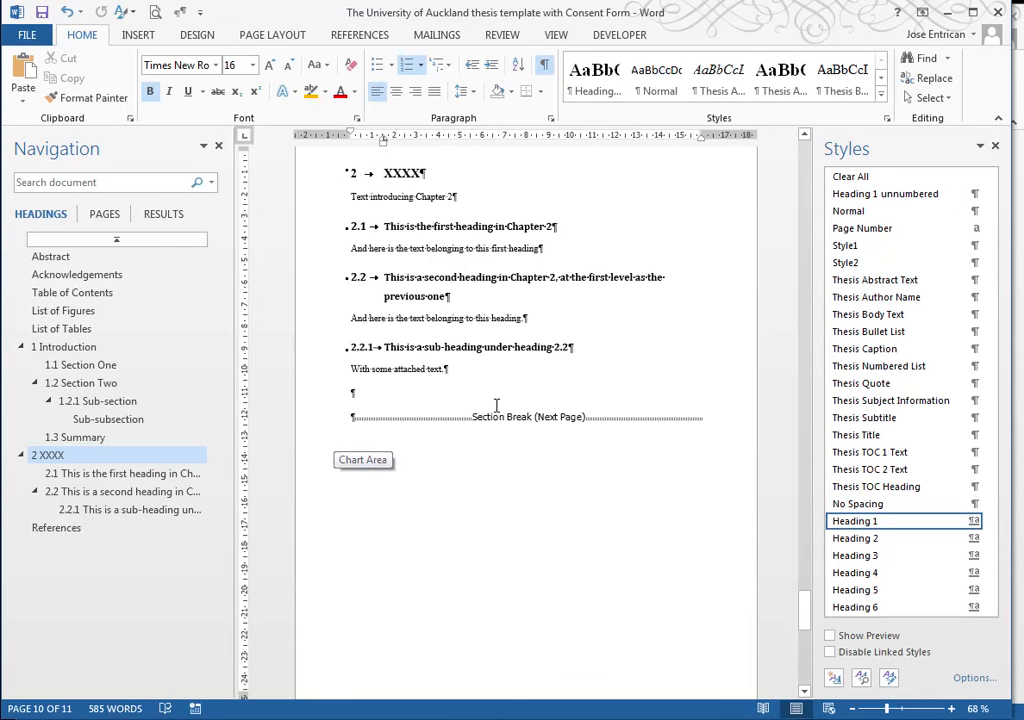
left_click(76, 531)
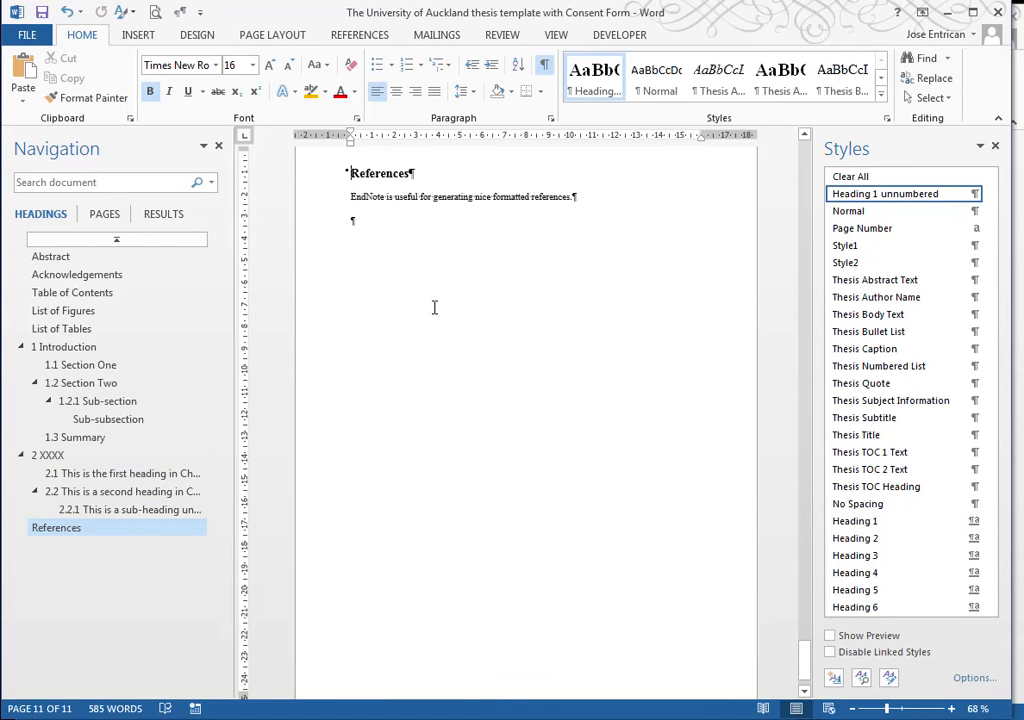
scroll(434, 310, "up", 1)
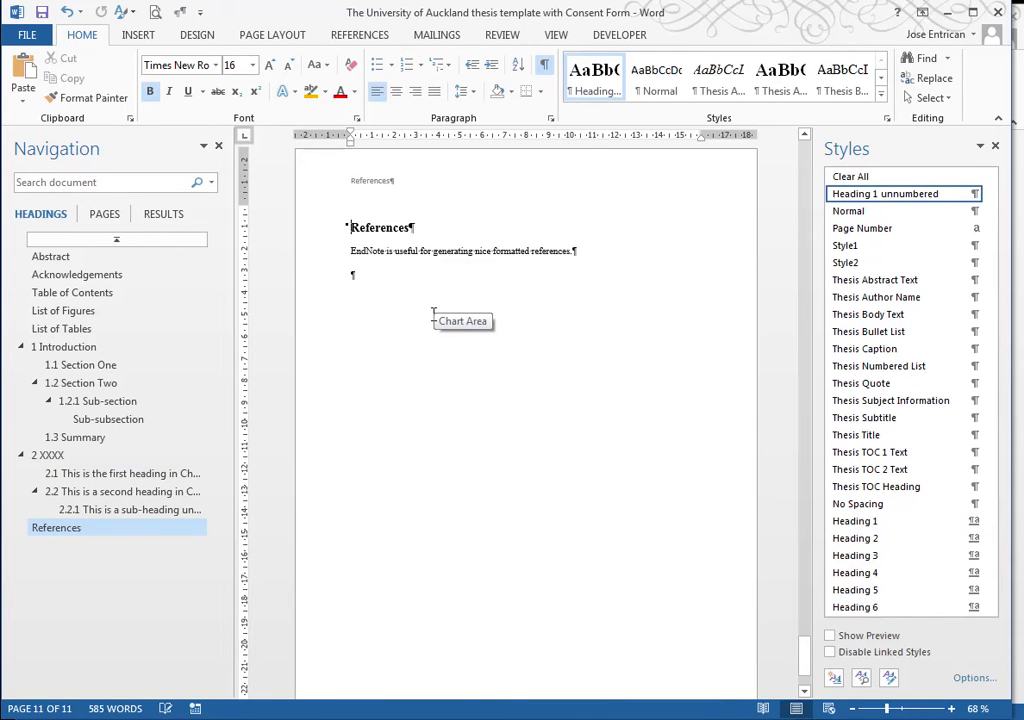
scroll(434, 314, "up", 1)
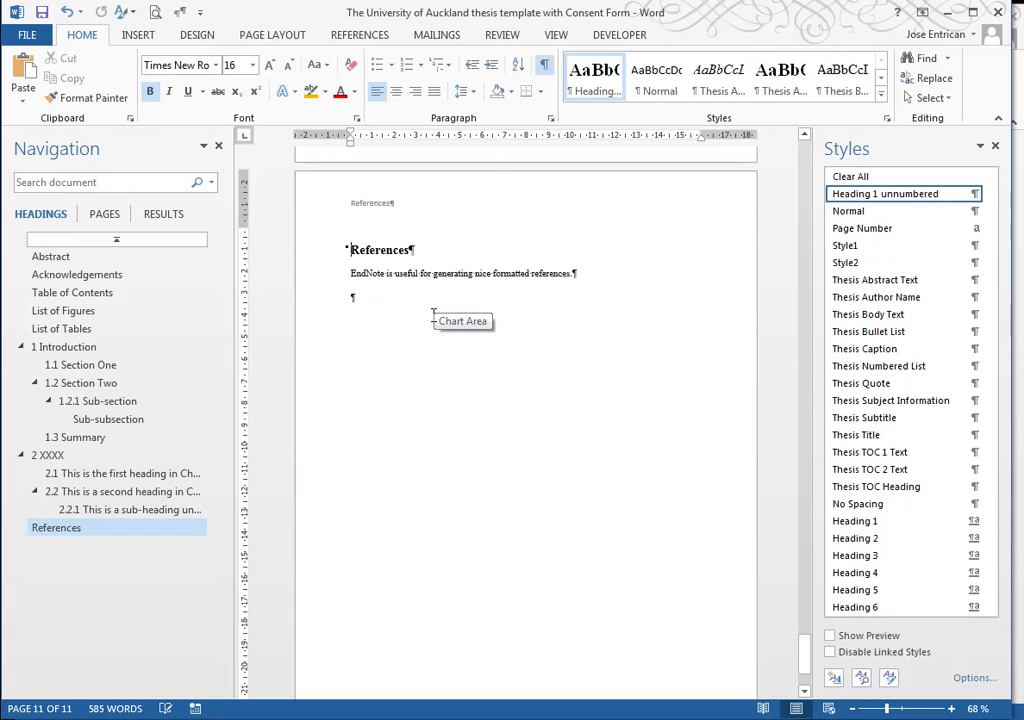
Step: Insert a Next Page section break in the empty paragraph after heading 2.2.1's text, keeping the break on its own line
left_click(132, 510)
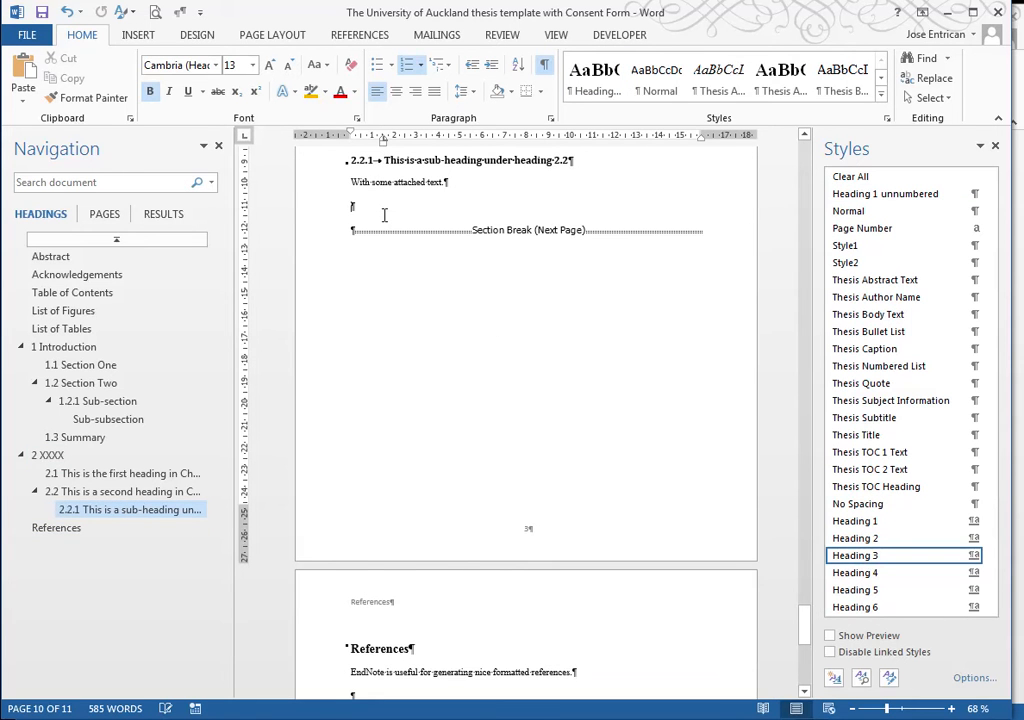
left_click(382, 213)
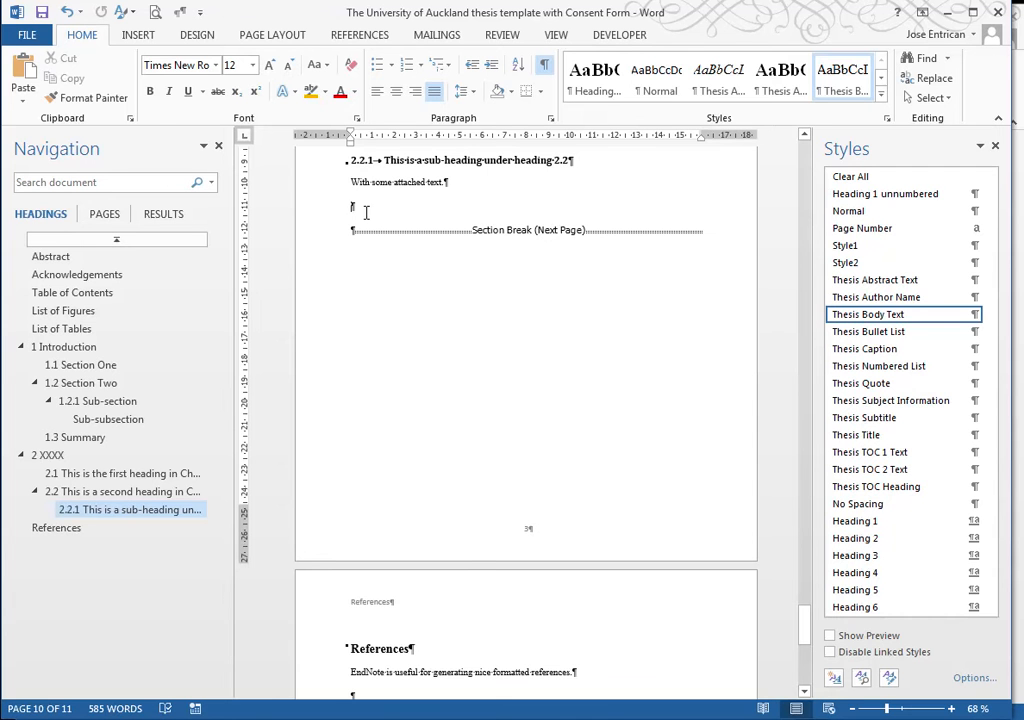
left_click(274, 37)
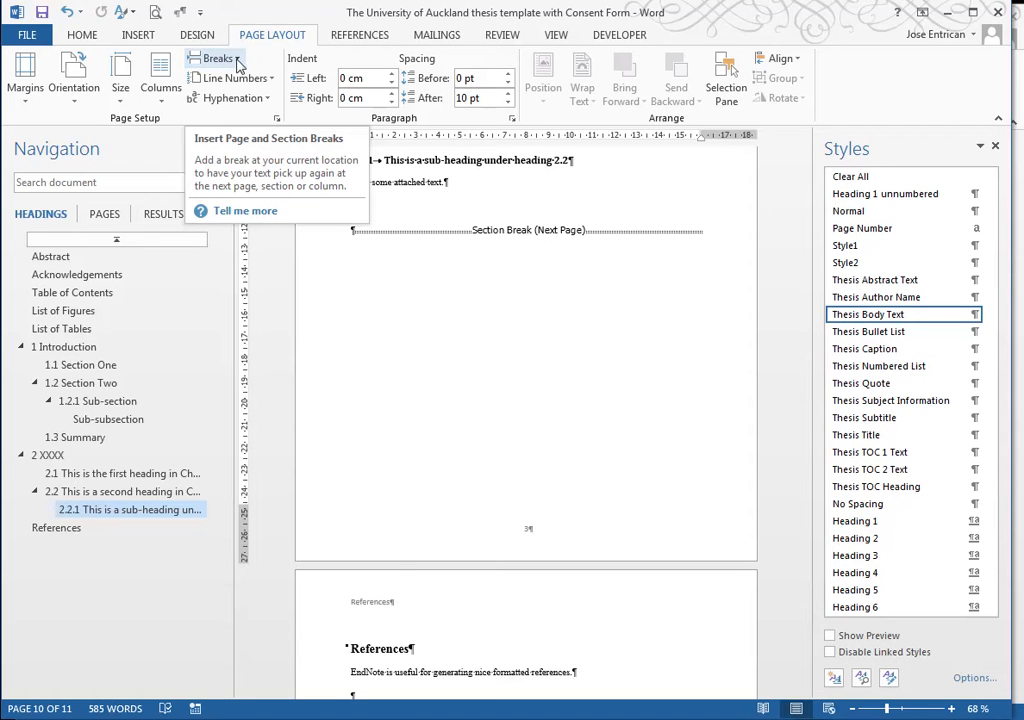
left_click(240, 63)
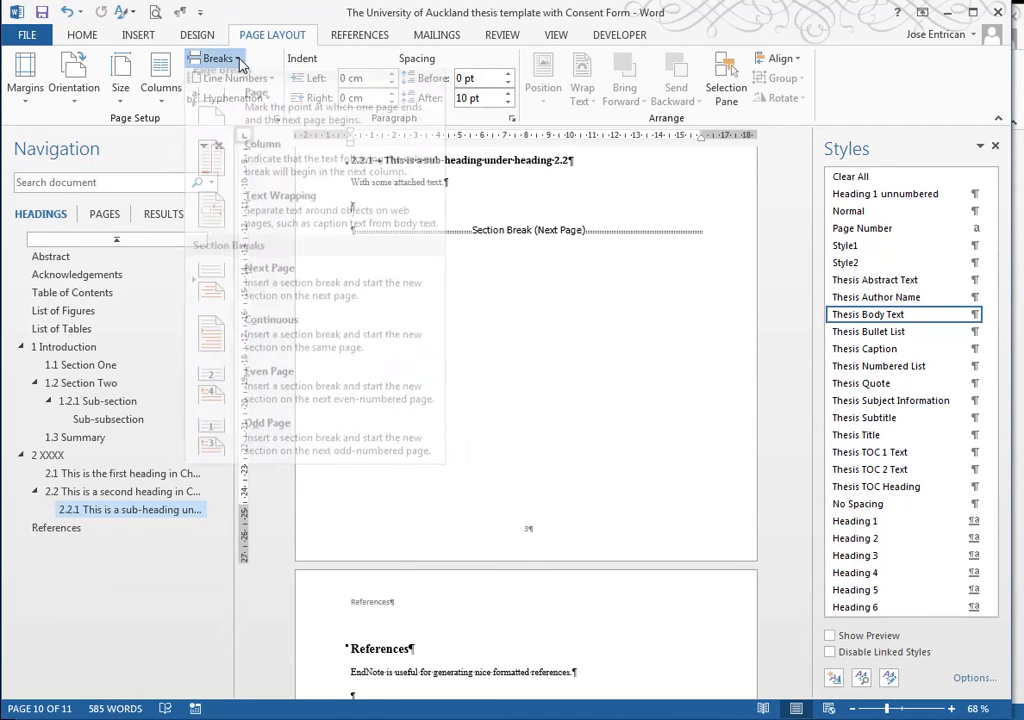
left_click(333, 295)
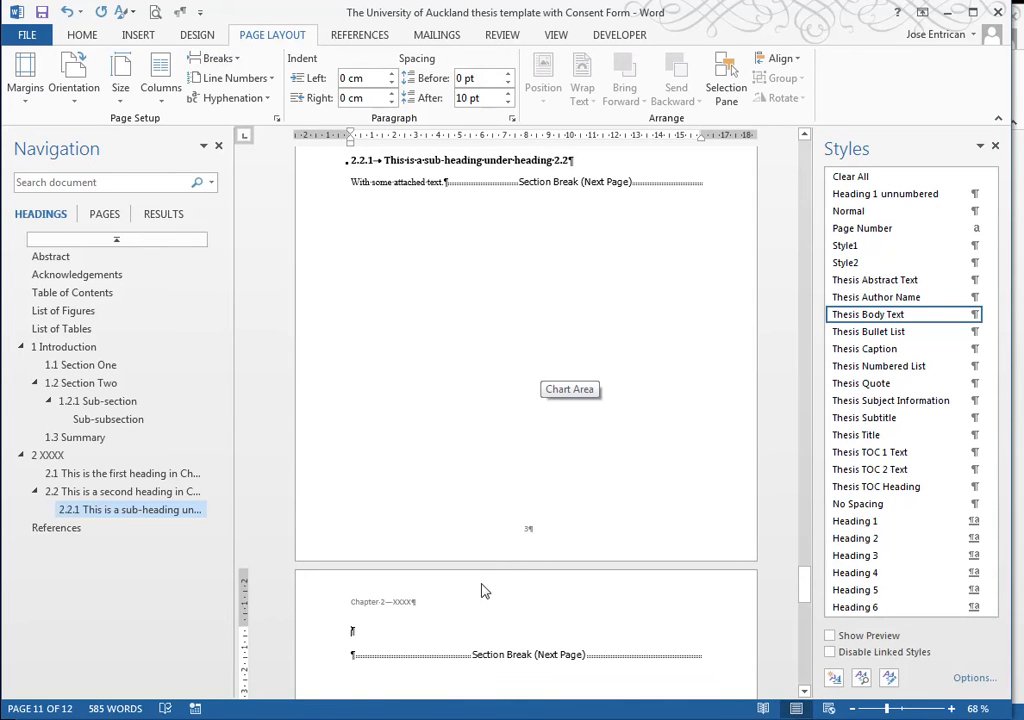
left_click(446, 184)
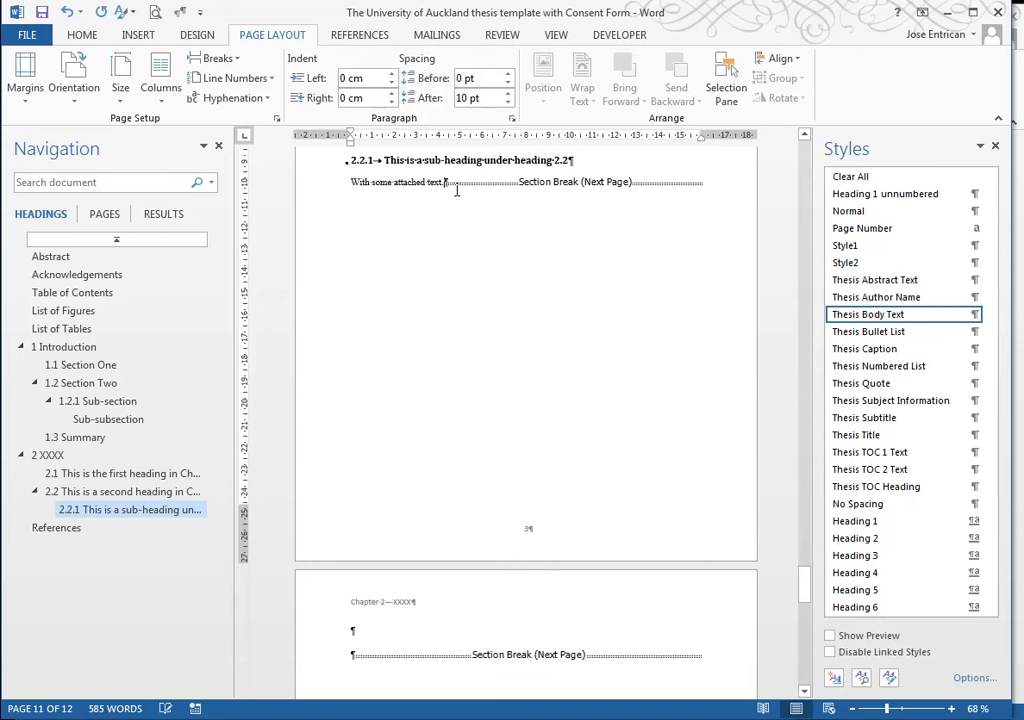
key("Return")
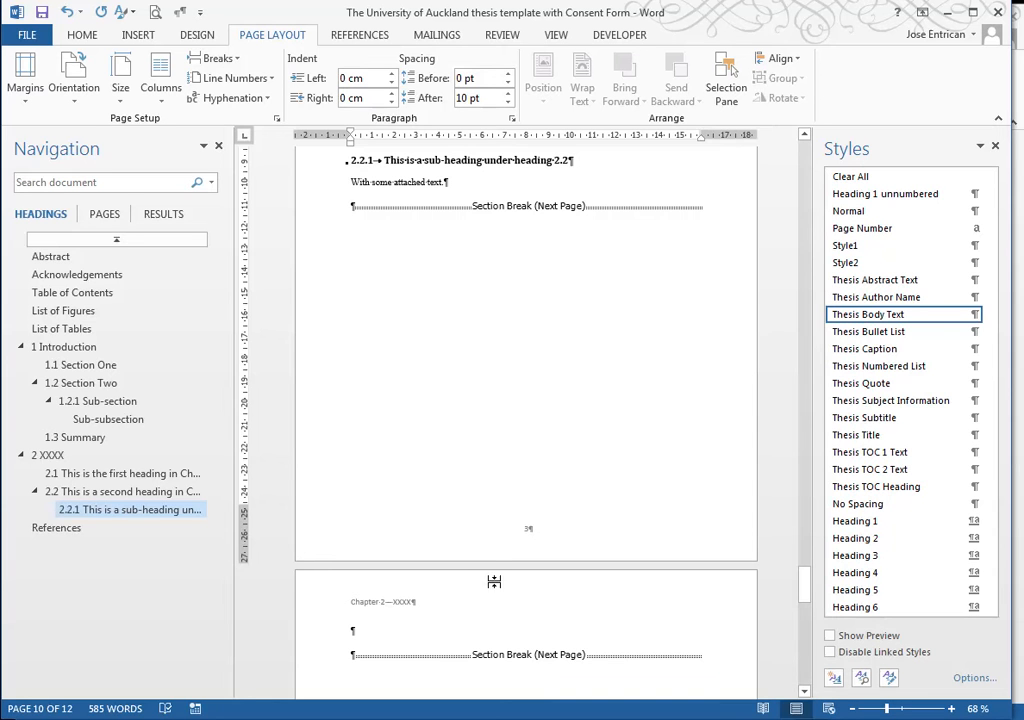
Step: Unlink the new section's header from the previous section and change its text to "Chapter 3 – YYYY"
left_click(402, 630)
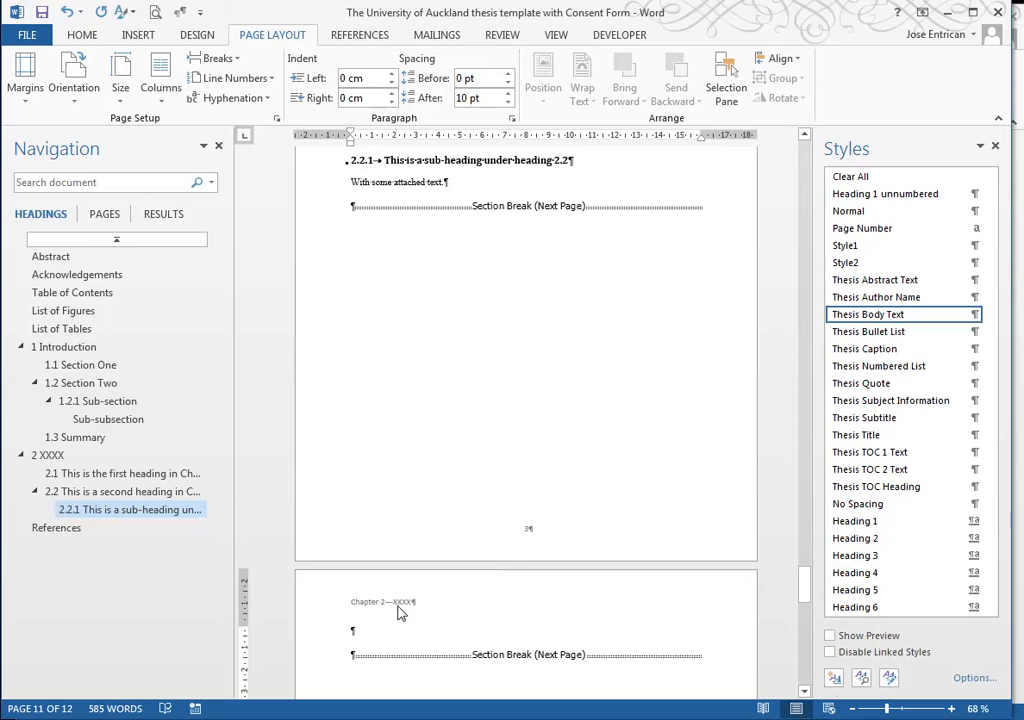
double_click(399, 606)
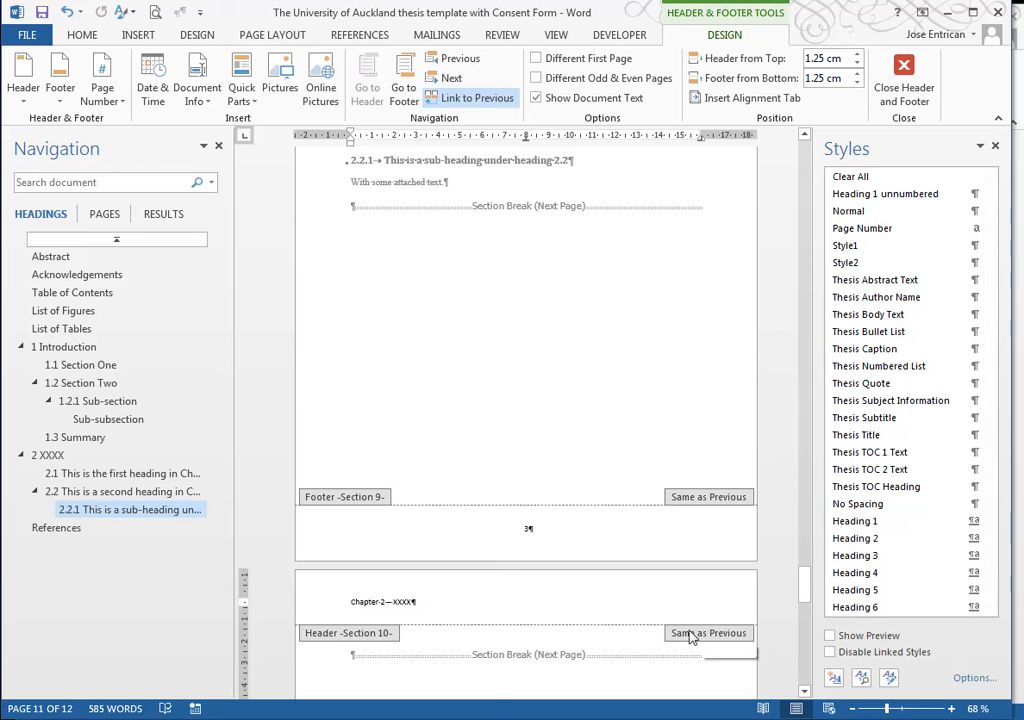
left_click(475, 99)
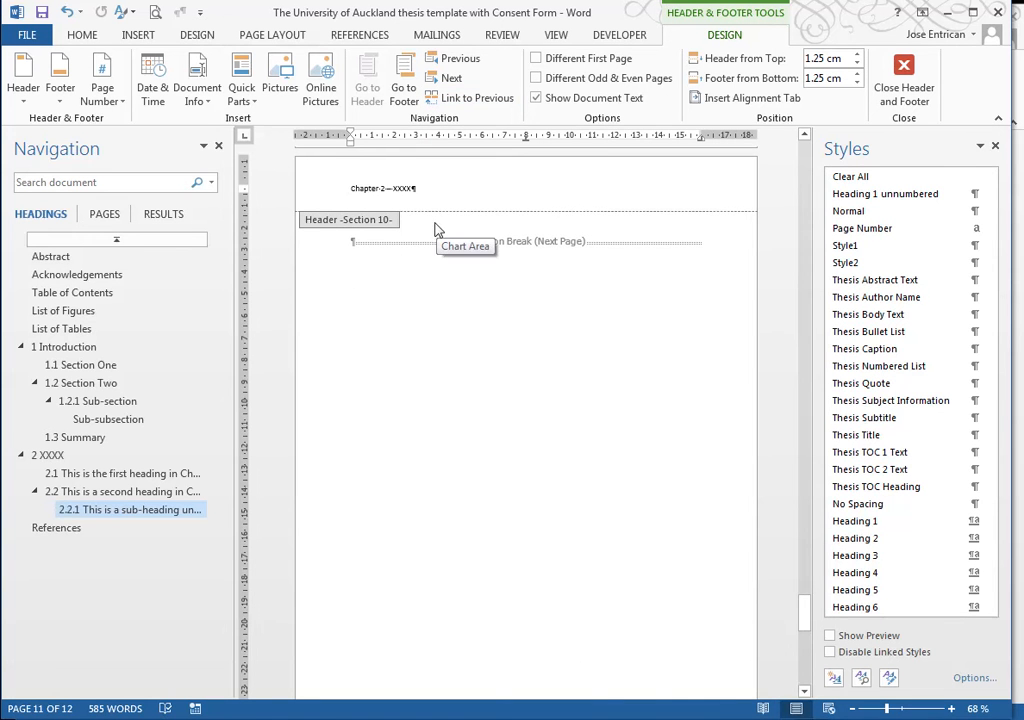
double_click(381, 189)
double_click(400, 188)
type("YYYY")
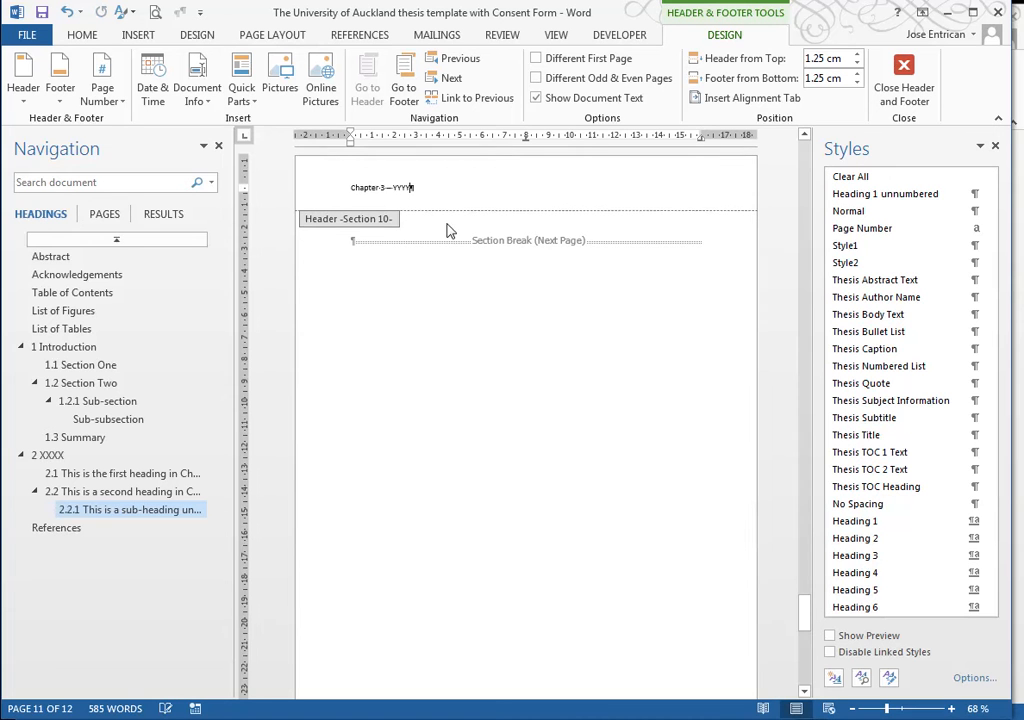
Step: Compare the previous section's header with the new Chapter 3 header
left_click(451, 62)
left_click(451, 63)
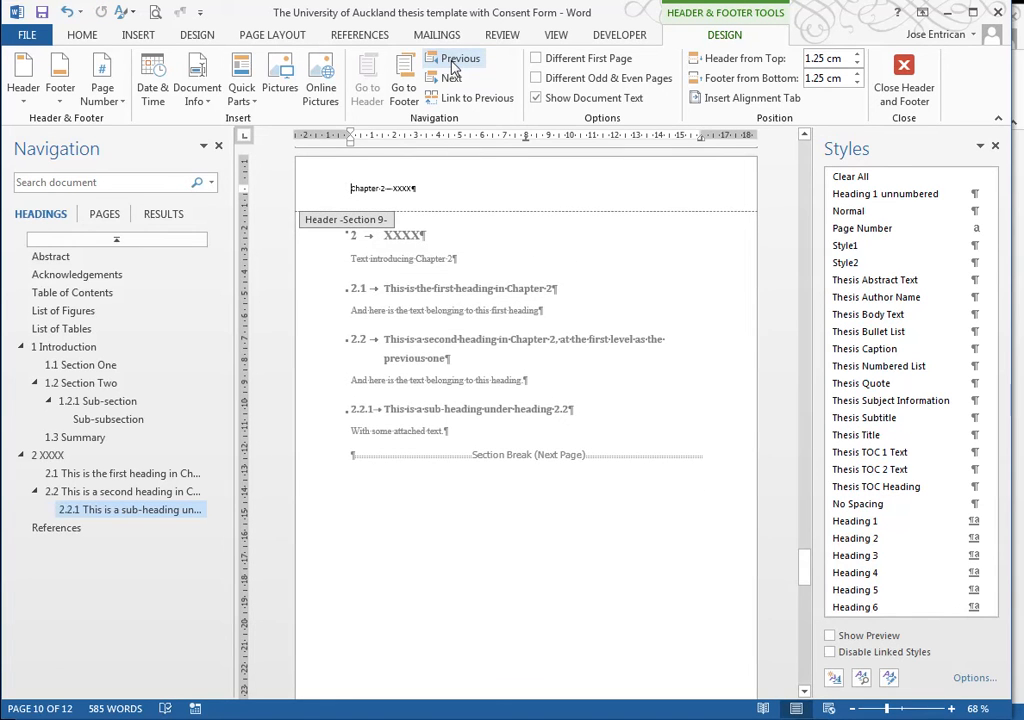
left_click(451, 80)
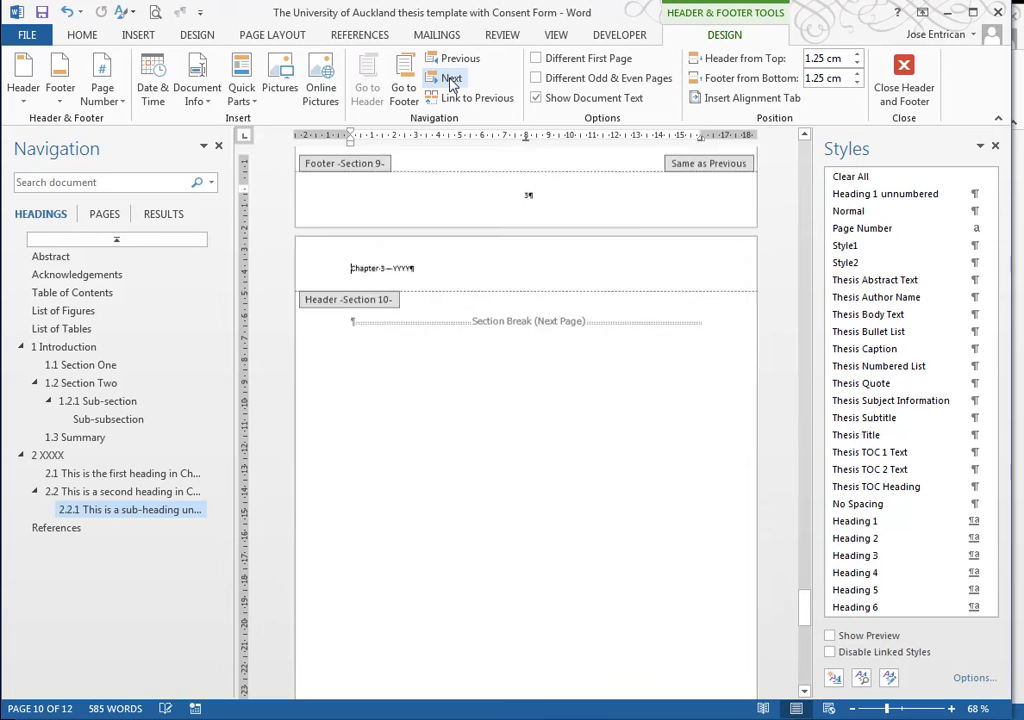
left_click(451, 80)
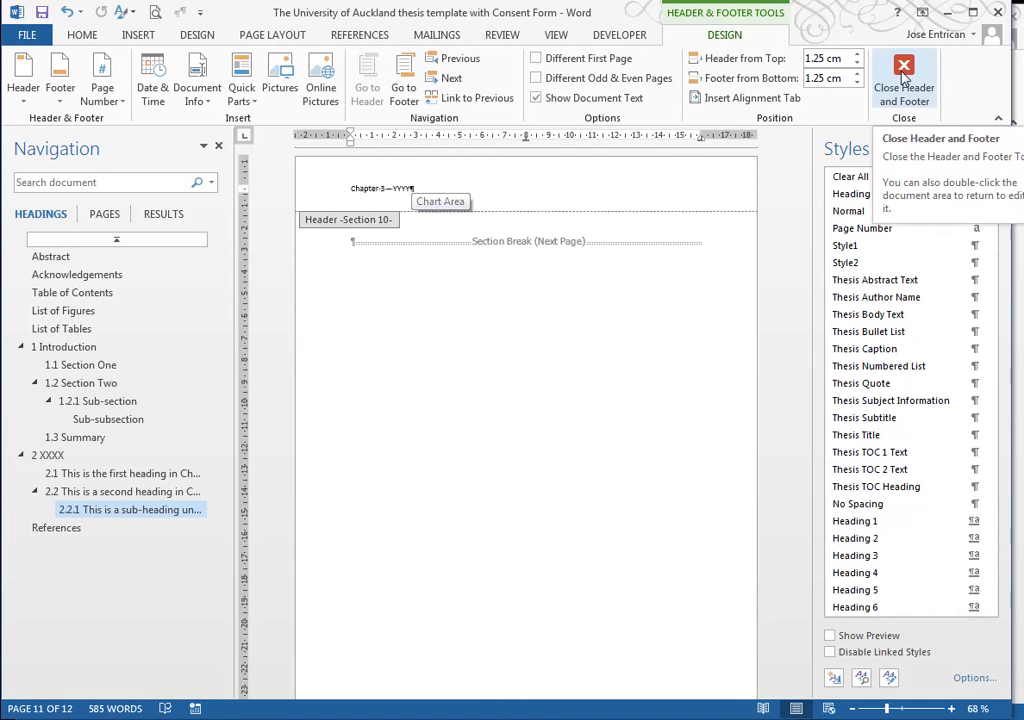
Step: Leave header editing and add the chapter title "YYYY" in Heading 1 style above the section break
double_click(482, 251)
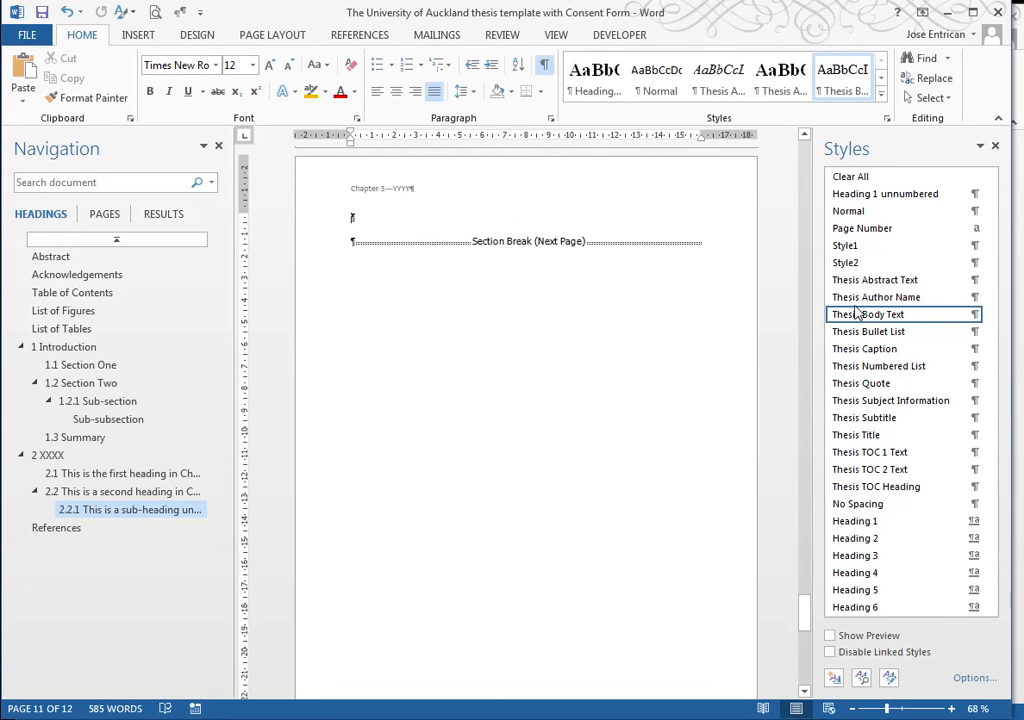
left_click(905, 524)
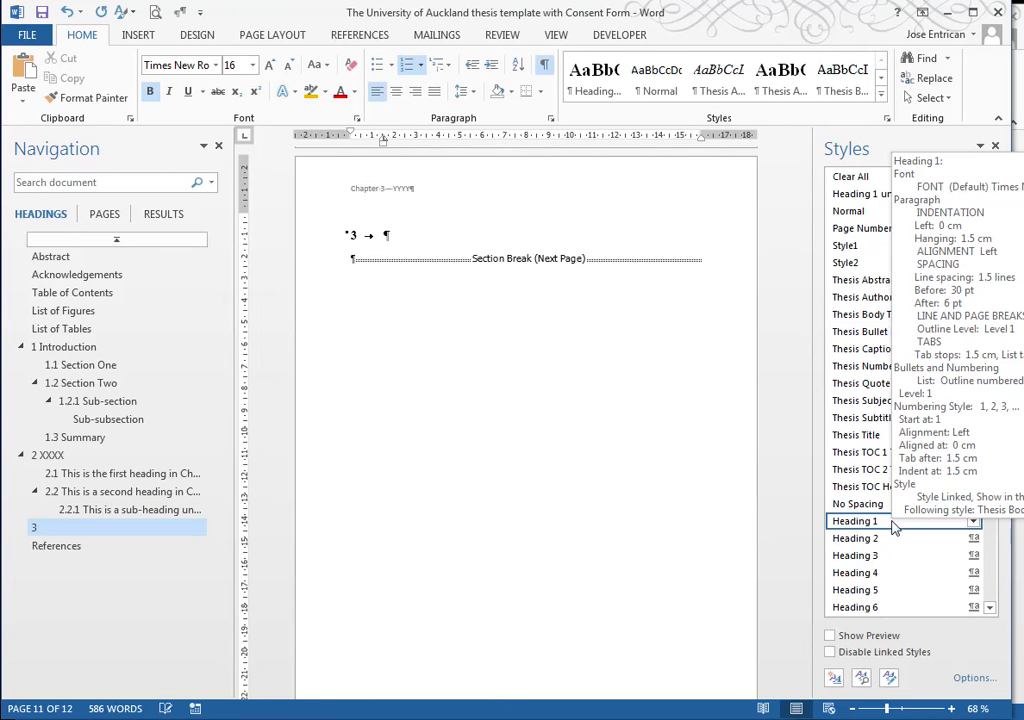
type("Cha")
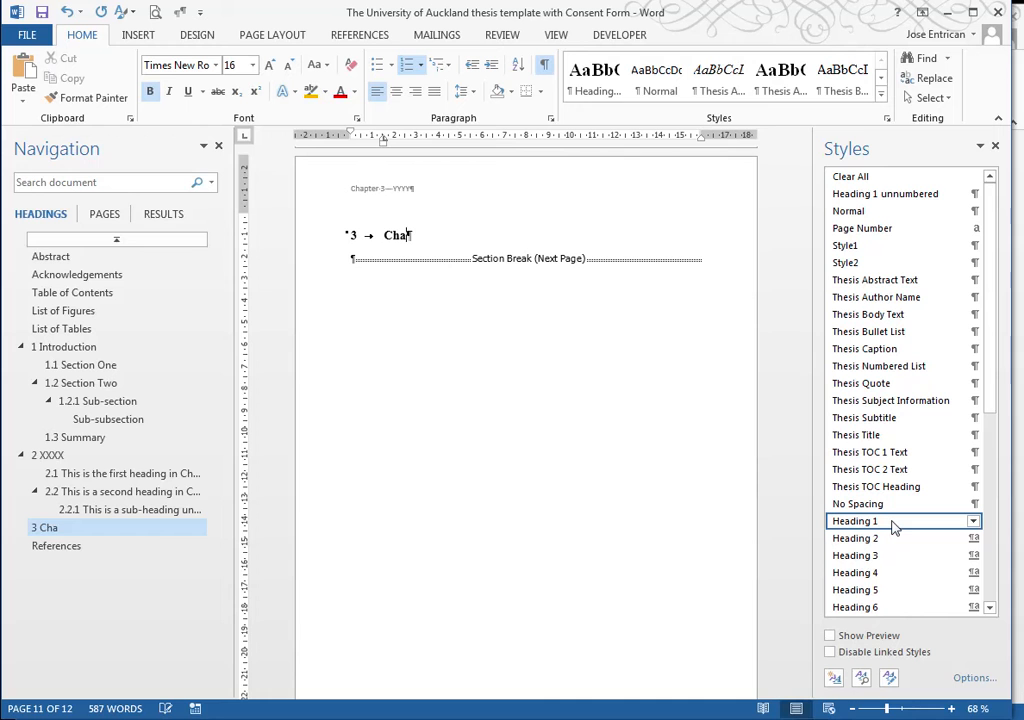
key("BackSpace")
key("BackSpace")
key("BackSpace")
type("YYYY")
key("Return")
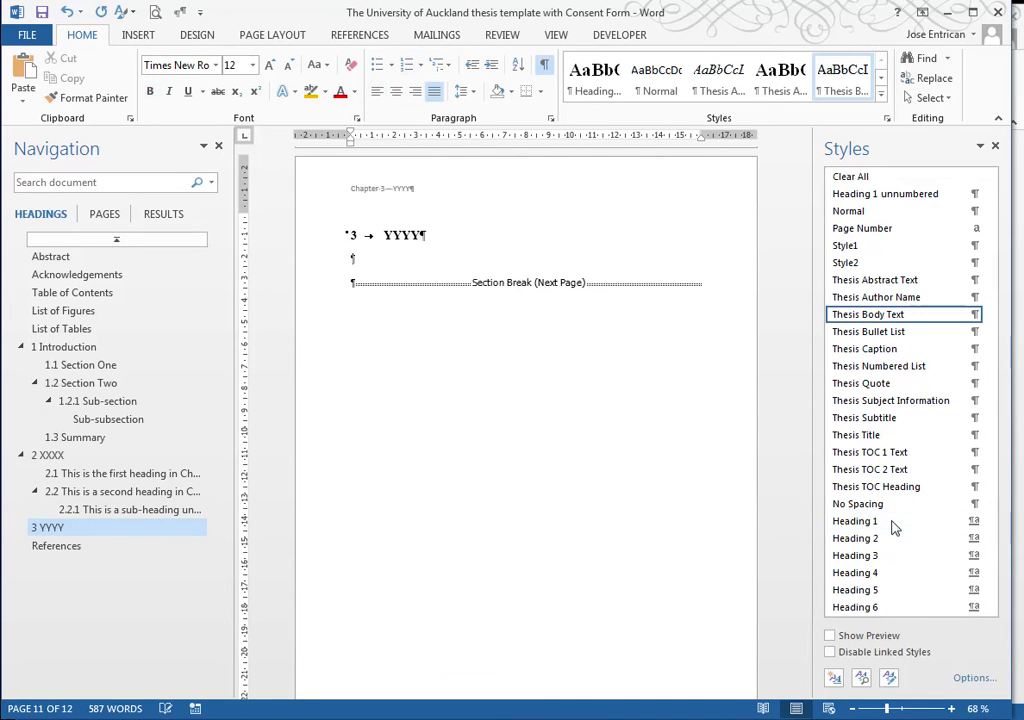
Step: Add the body text "Sdsdasdasd" under the Chapter 3 title, followed by a Heading 2 reading "A aosdasdoasdjaod"
type("sdsdasdasd")
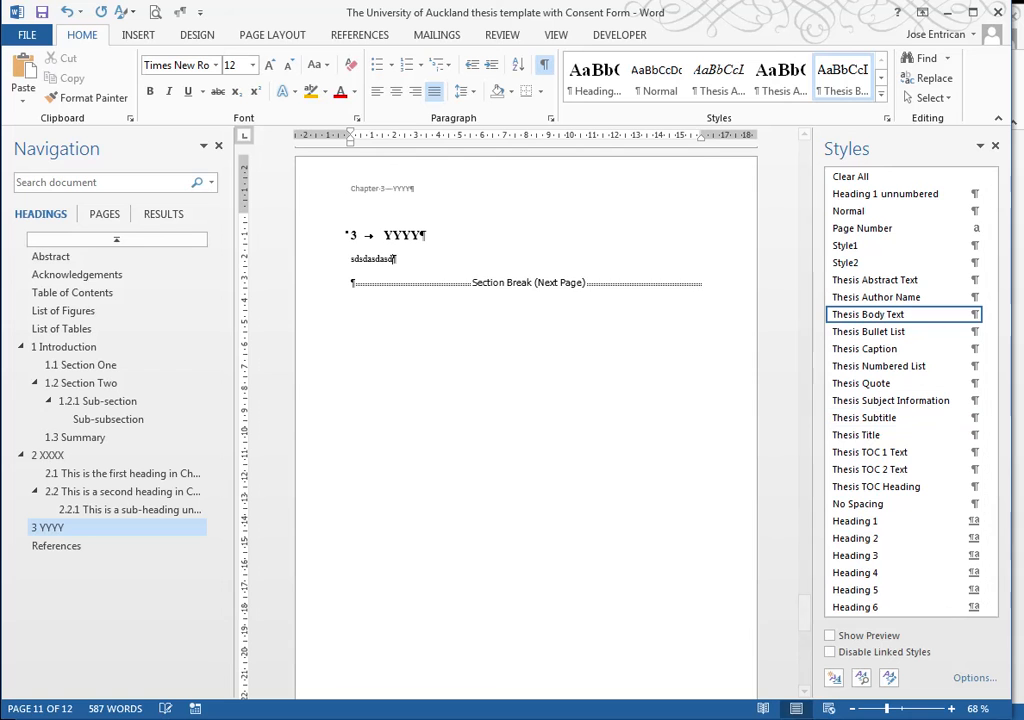
key("Return")
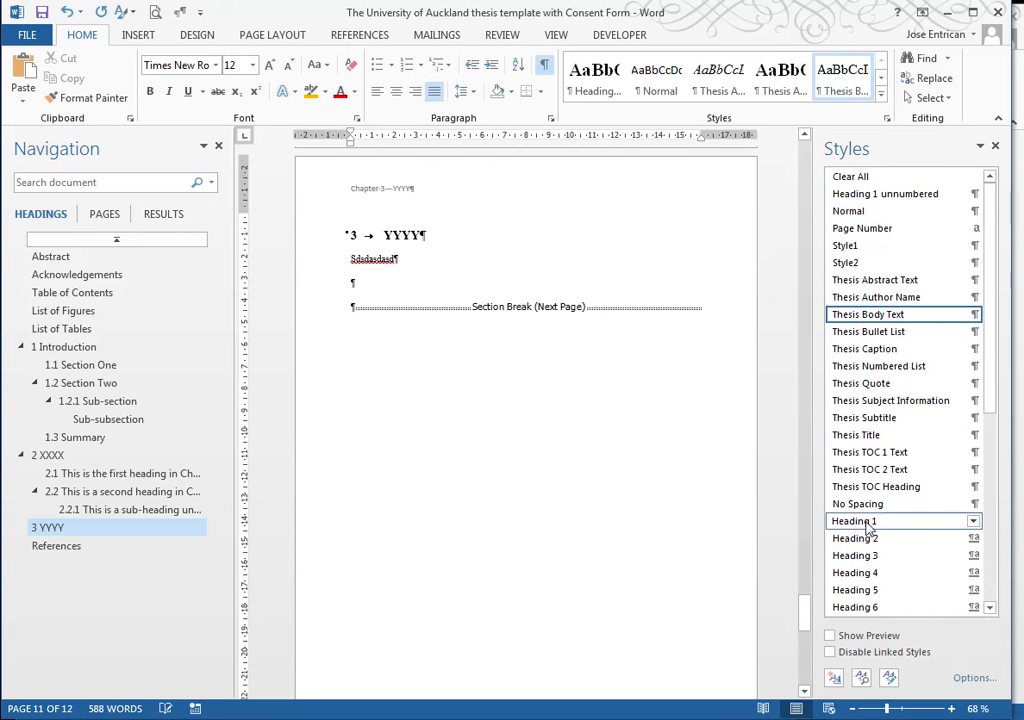
left_click(848, 538)
type("A aosdasdoasdjaod")
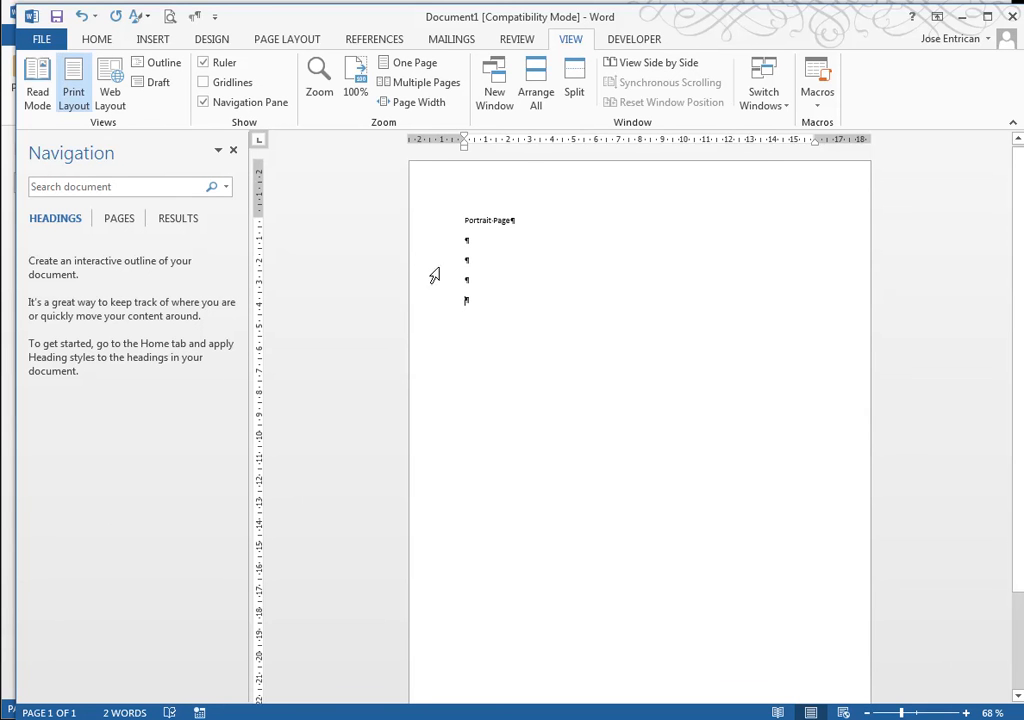
Step: Insert a Next Page section break after the portrait page's text and set the new section's orientation to Landscape
left_click(286, 39)
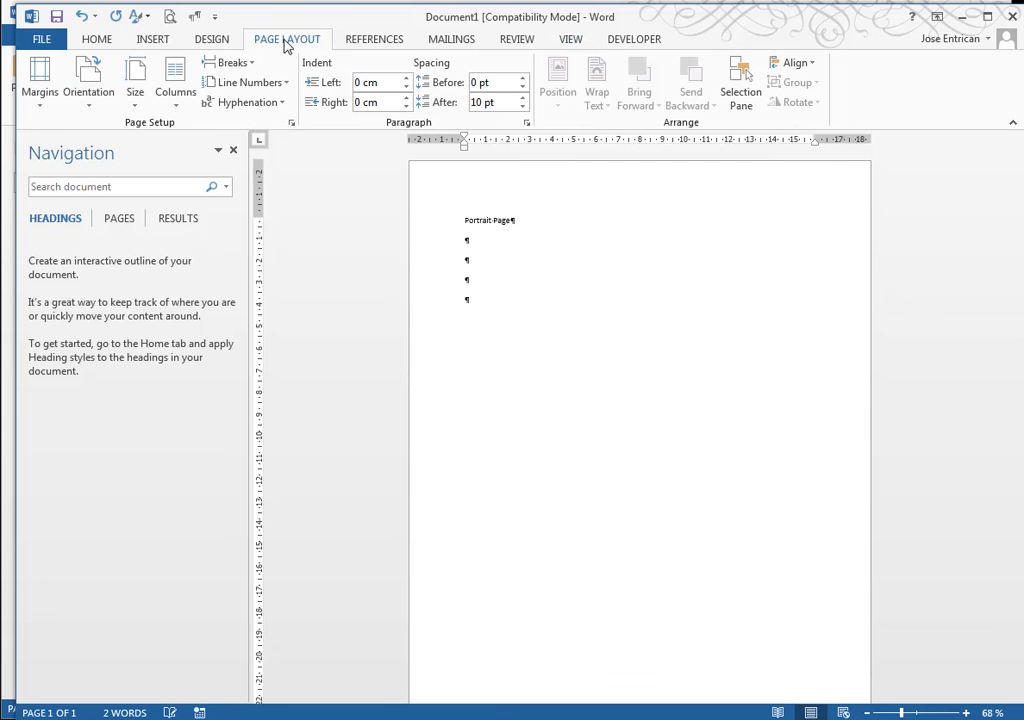
left_click(230, 62)
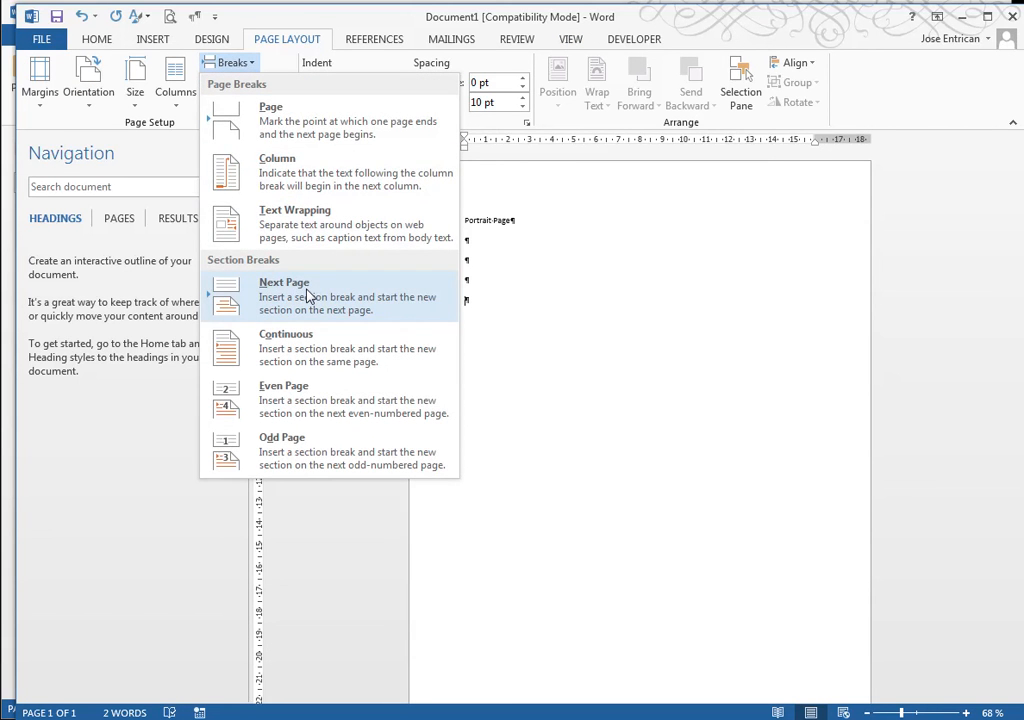
left_click(309, 296)
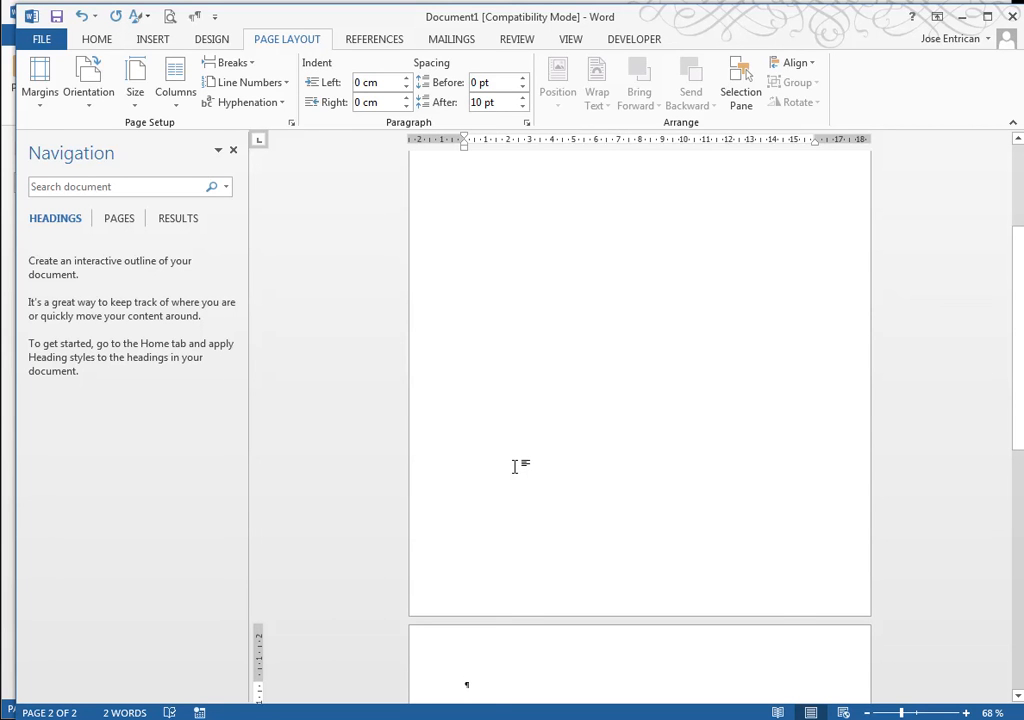
left_click(99, 108)
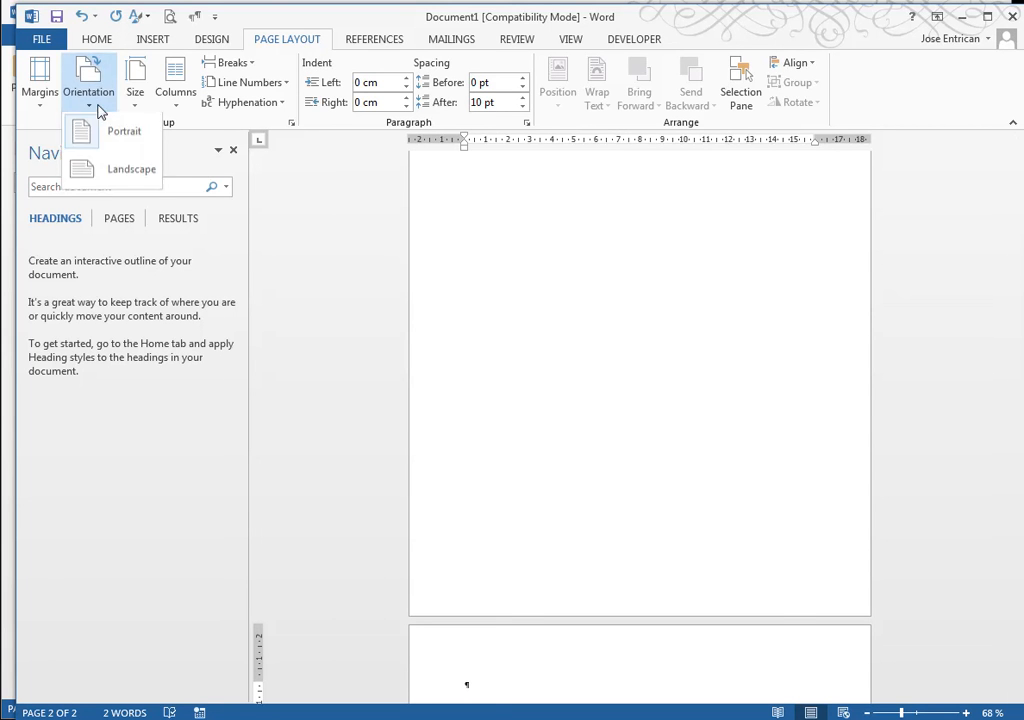
left_click(108, 173)
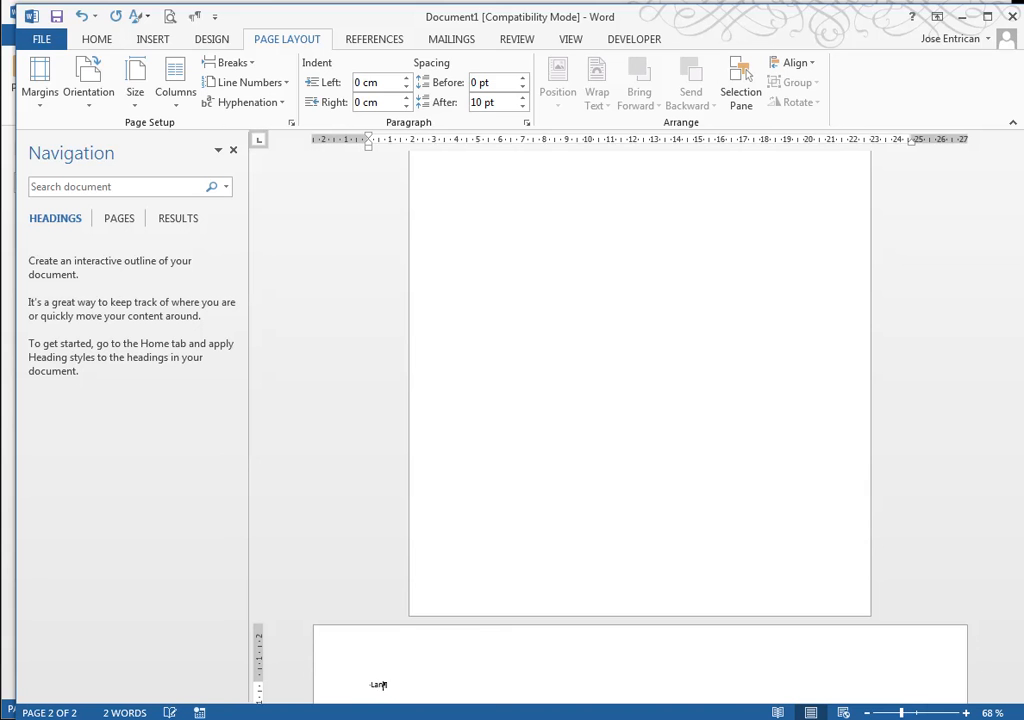
Step: Enter the text "Landscape" on the landscape page, followed by several empty paragraphs
type("scape")
key("Return")
key("Return")
key("Return")
key("Return")
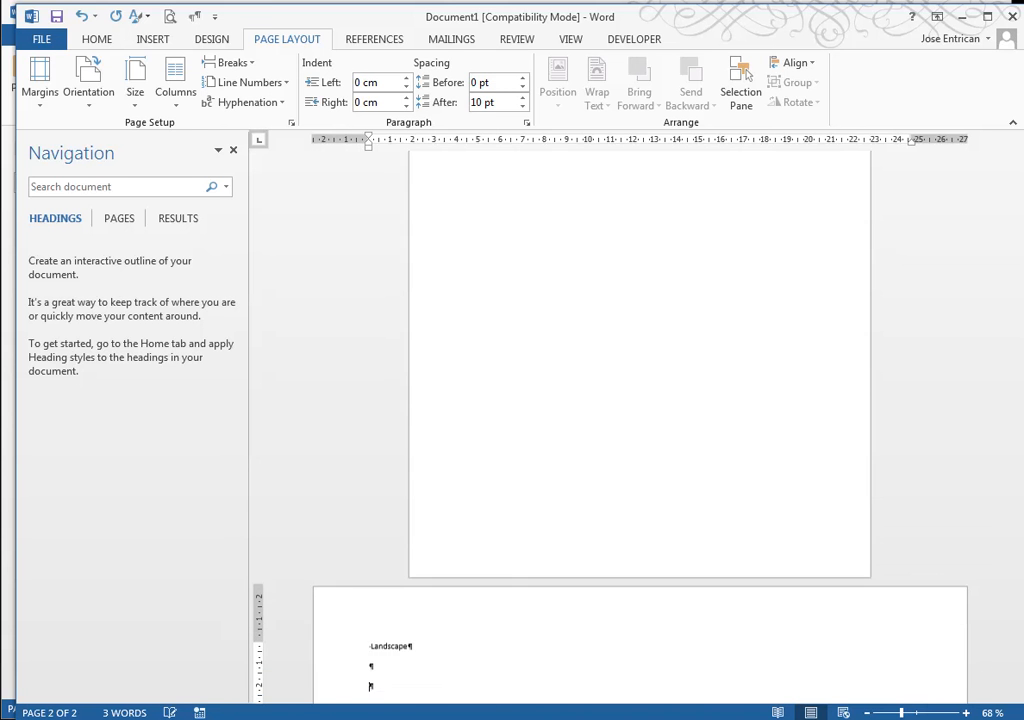
Step: Insert a Next Page section break after the landscape page's text and set the new third section's orientation to Portrait
left_click(238, 62)
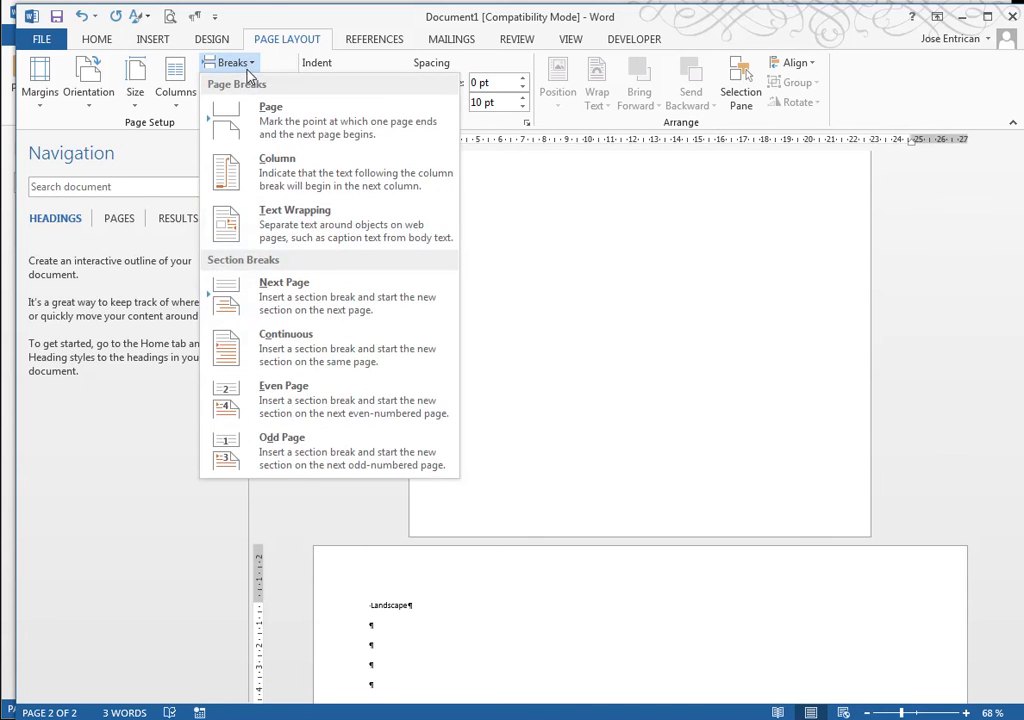
left_click(283, 286)
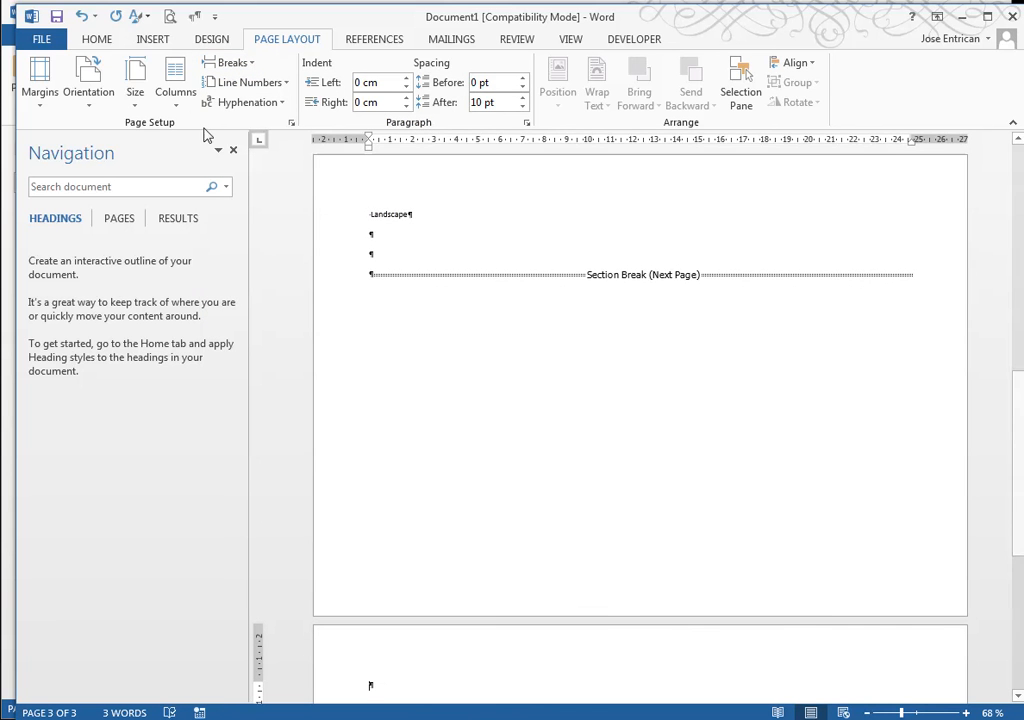
left_click(95, 100)
left_click(104, 146)
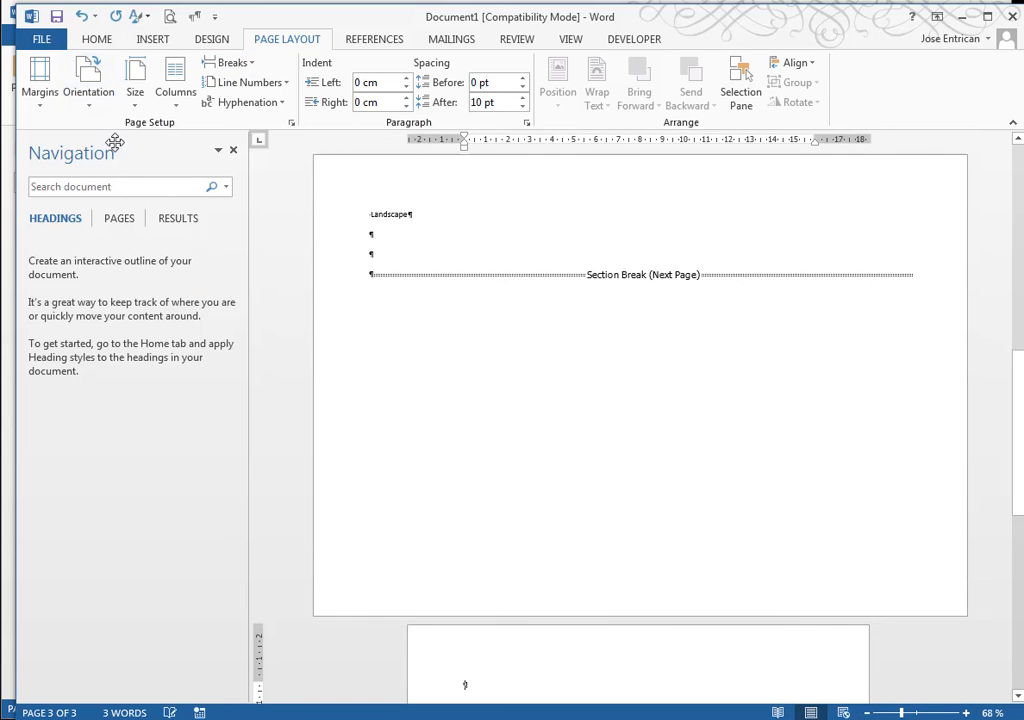